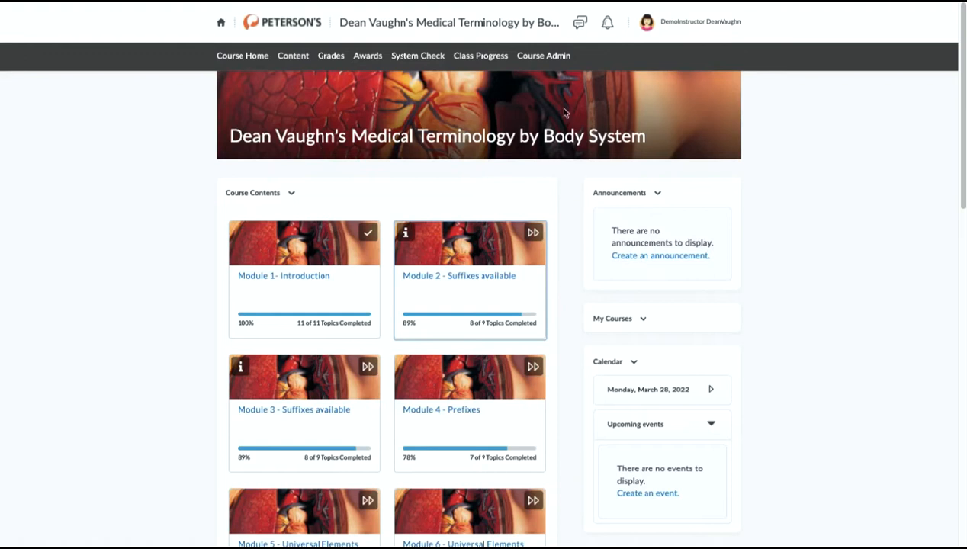
Step: Open the Pretest quiz for editing from the course's quiz administration
{"action": "left_click", "coordinate": [551, 61]}
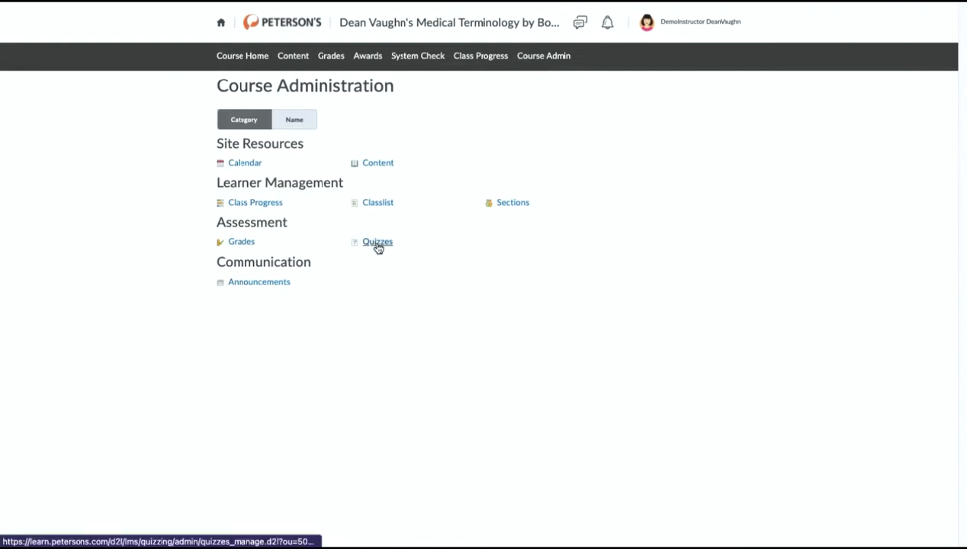
{"action": "left_click", "coordinate": [378, 245]}
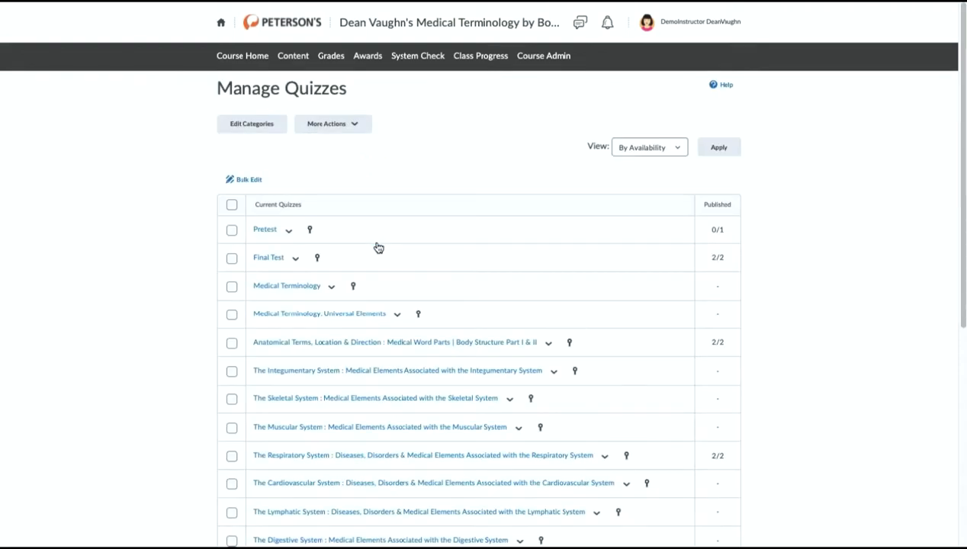
{"action": "scroll", "coordinate": [378, 247], "scroll_direction": "down", "scroll_amount": 3}
{"action": "scroll", "coordinate": [378, 247], "scroll_direction": "up", "scroll_amount": 1}
{"action": "scroll", "coordinate": [378, 247], "scroll_direction": "up", "scroll_amount": 3}
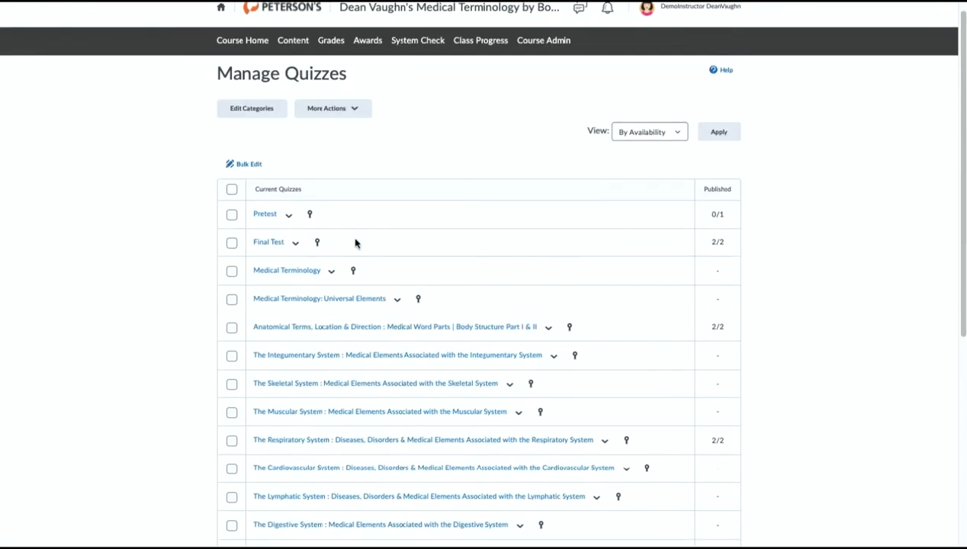
{"action": "left_click", "coordinate": [260, 218]}
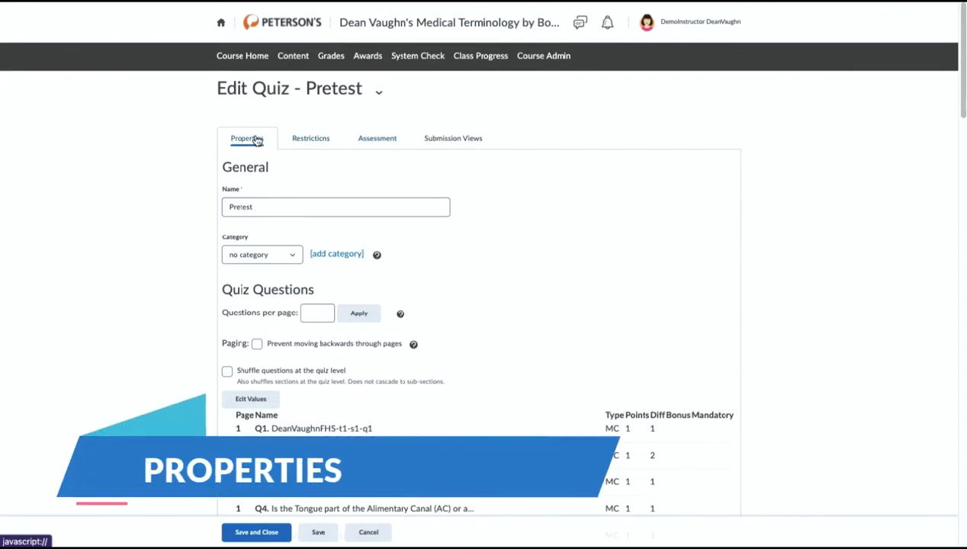
Step: Review the Pretest quiz's properties, from name, paging and question list to description, header and footer, and advanced properties
{"action": "scroll", "coordinate": [258, 141], "scroll_direction": "down", "scroll_amount": 1}
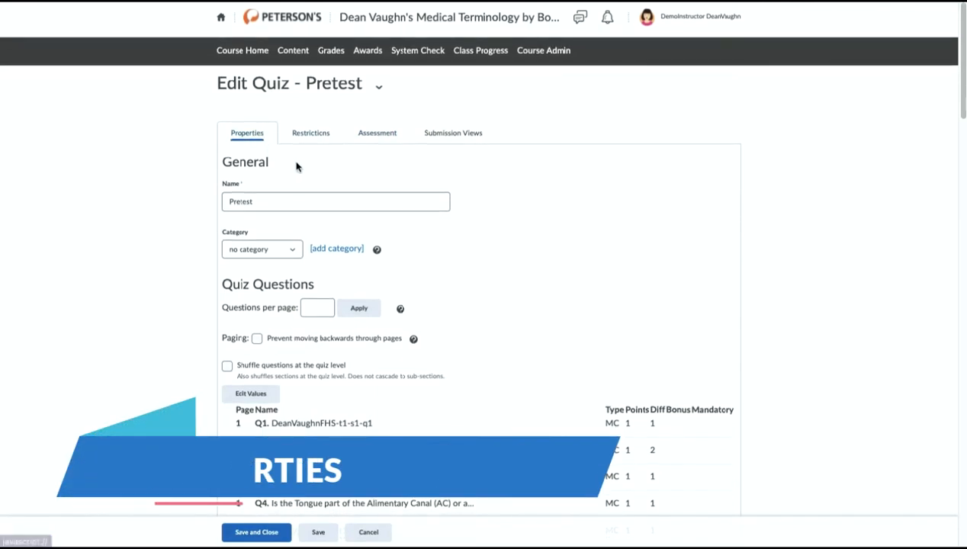
{"action": "scroll", "coordinate": [297, 172], "scroll_direction": "down", "scroll_amount": 1}
{"action": "scroll", "coordinate": [294, 180], "scroll_direction": "down", "scroll_amount": 1}
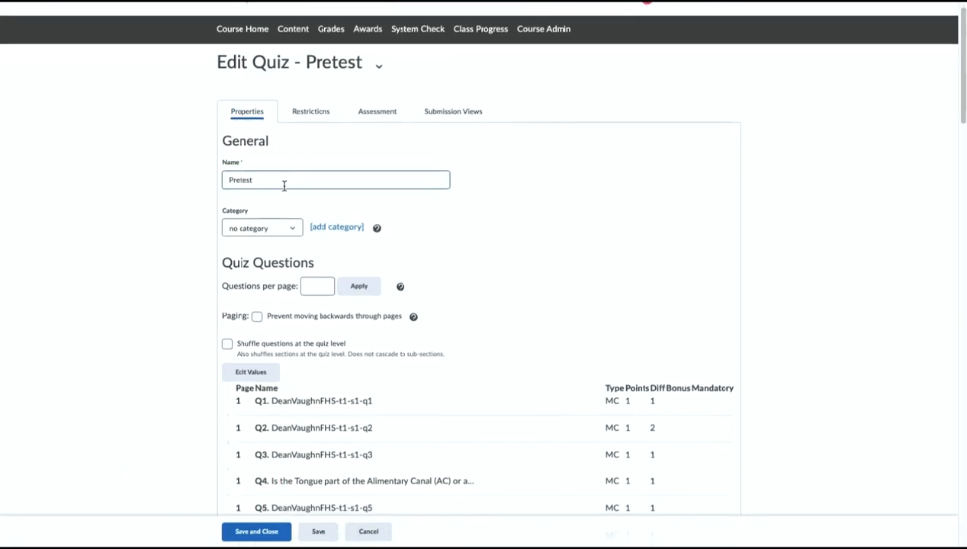
{"action": "scroll", "coordinate": [268, 213], "scroll_direction": "down", "scroll_amount": 2}
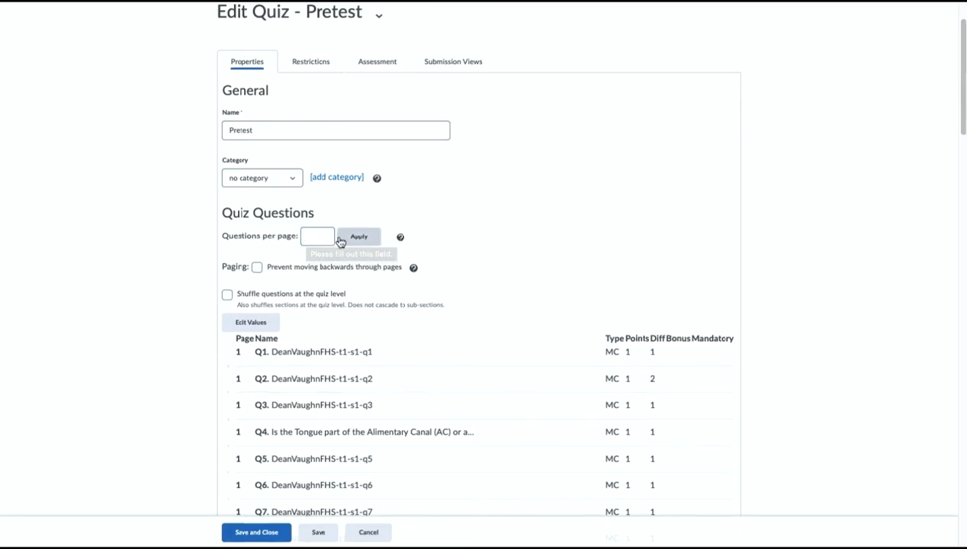
{"action": "scroll", "coordinate": [354, 255], "scroll_direction": "down", "scroll_amount": 1}
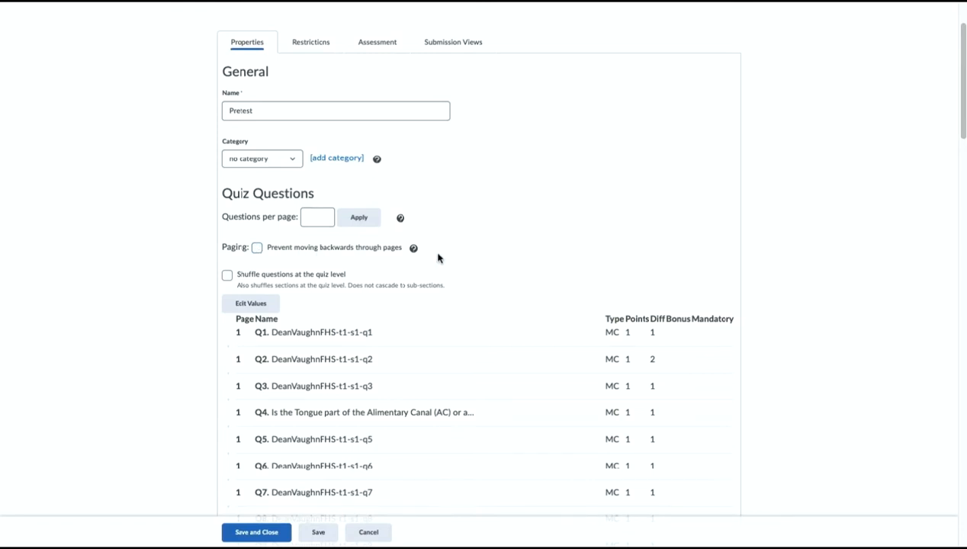
{"action": "scroll", "coordinate": [298, 264], "scroll_direction": "down", "scroll_amount": 3}
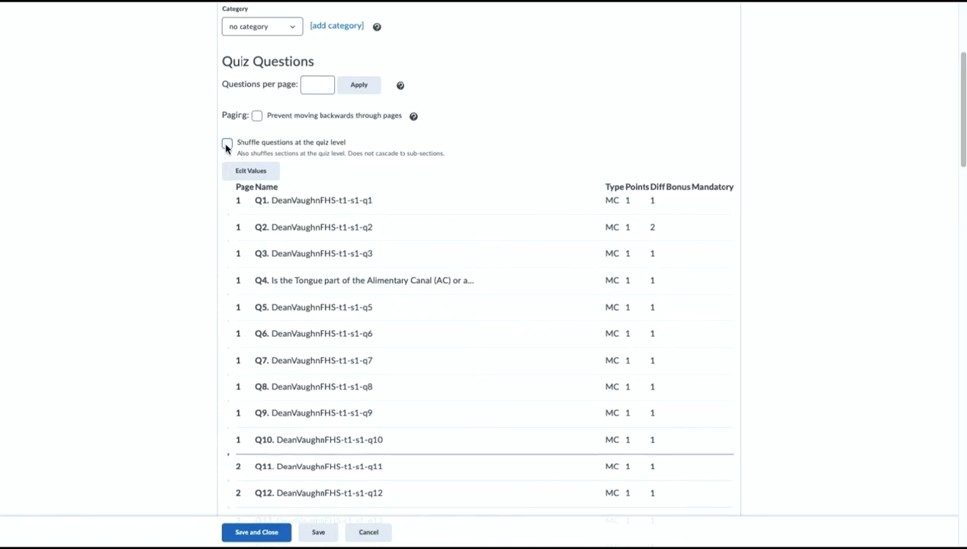
{"action": "scroll", "coordinate": [227, 147], "scroll_direction": "down", "scroll_amount": 14}
{"action": "scroll", "coordinate": [231, 167], "scroll_direction": "down", "scroll_amount": 17}
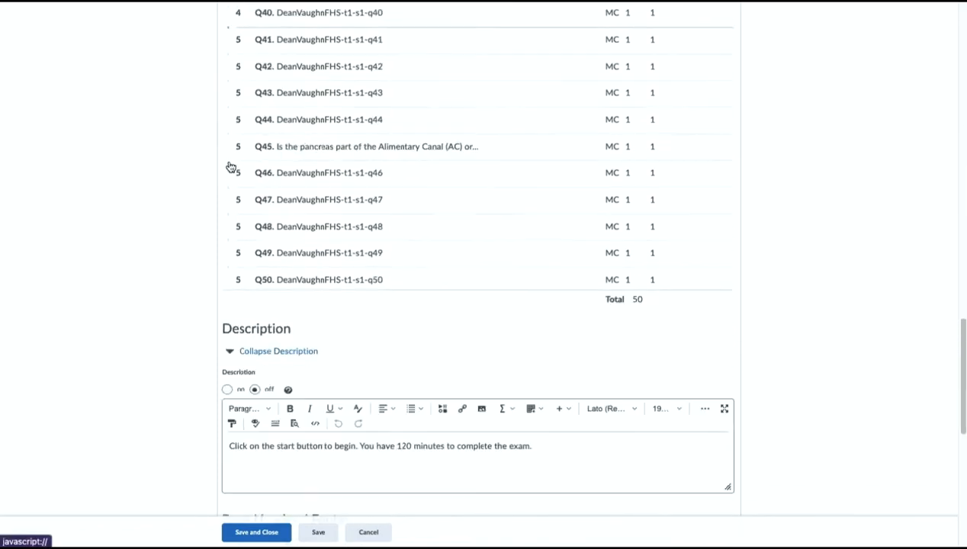
{"action": "scroll", "coordinate": [316, 319], "scroll_direction": "down", "scroll_amount": 2}
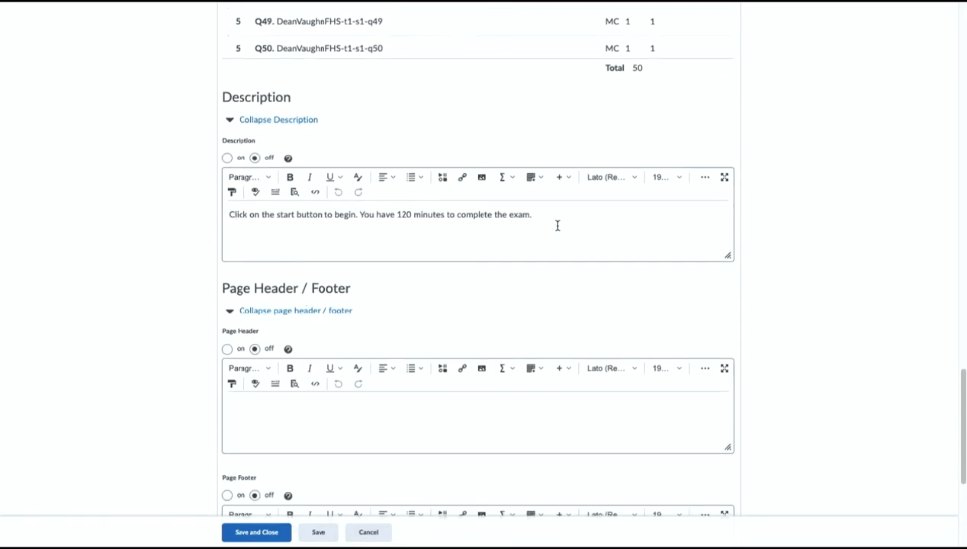
{"action": "scroll", "coordinate": [492, 278], "scroll_direction": "down", "scroll_amount": 1}
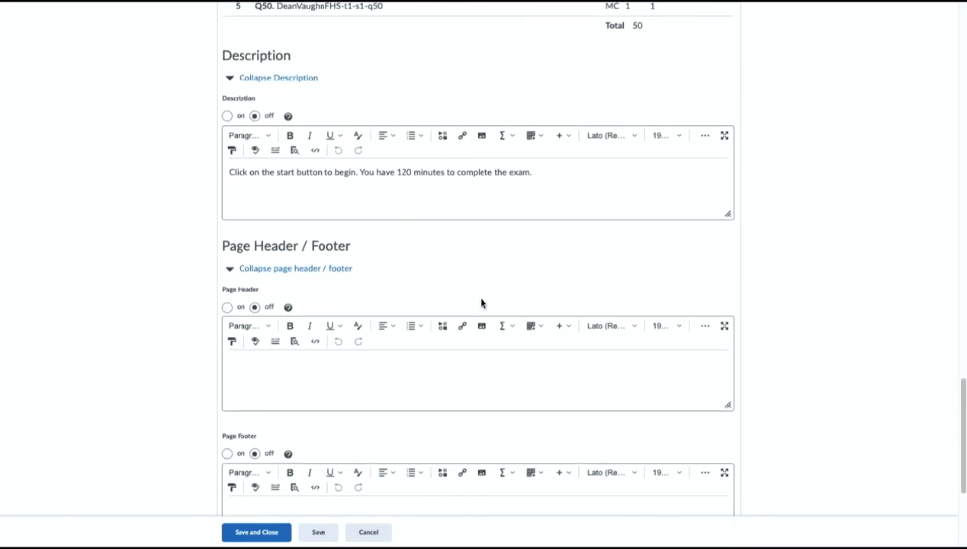
{"action": "scroll", "coordinate": [343, 237], "scroll_direction": "down", "scroll_amount": 2}
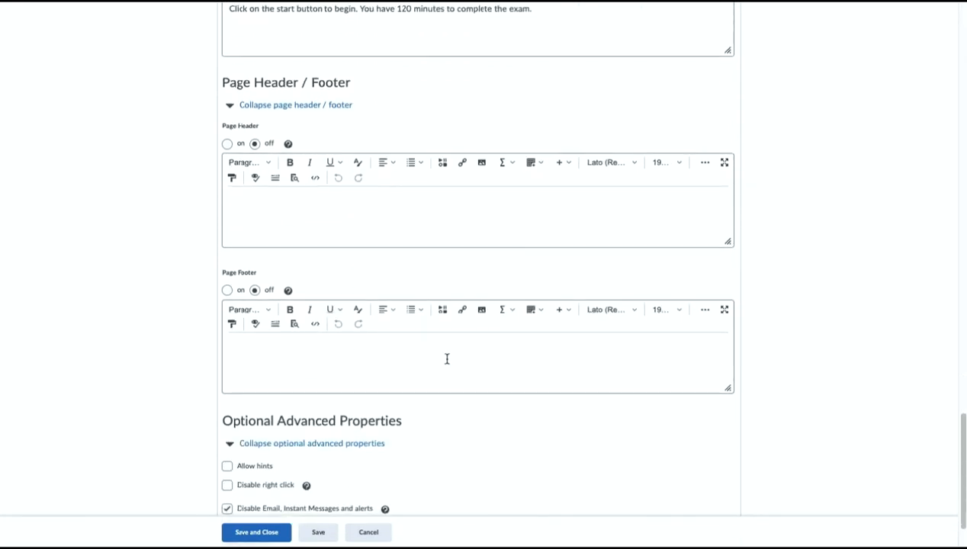
{"action": "scroll", "coordinate": [447, 359], "scroll_direction": "down", "scroll_amount": 1}
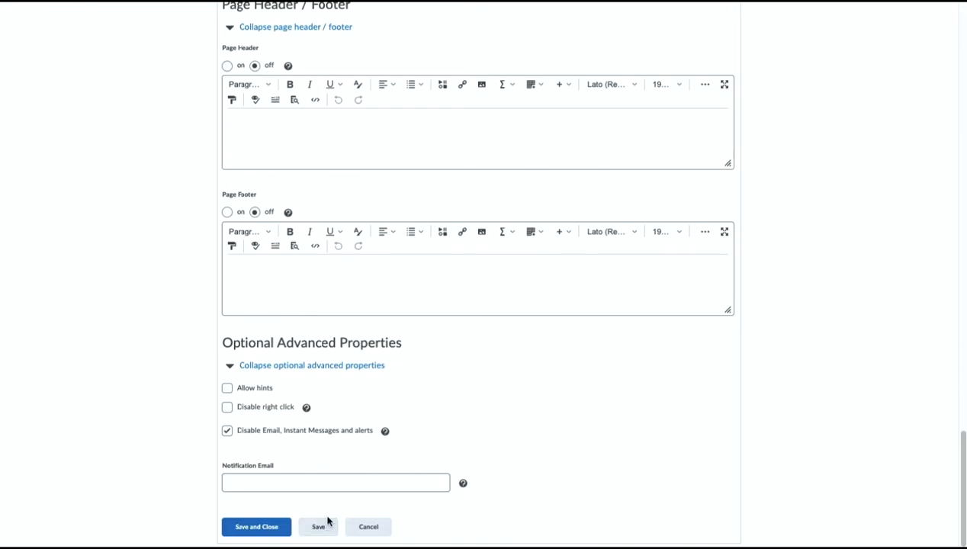
{"action": "scroll", "coordinate": [348, 336], "scroll_direction": "up", "scroll_amount": 4}
{"action": "scroll", "coordinate": [348, 339], "scroll_direction": "up", "scroll_amount": 20}
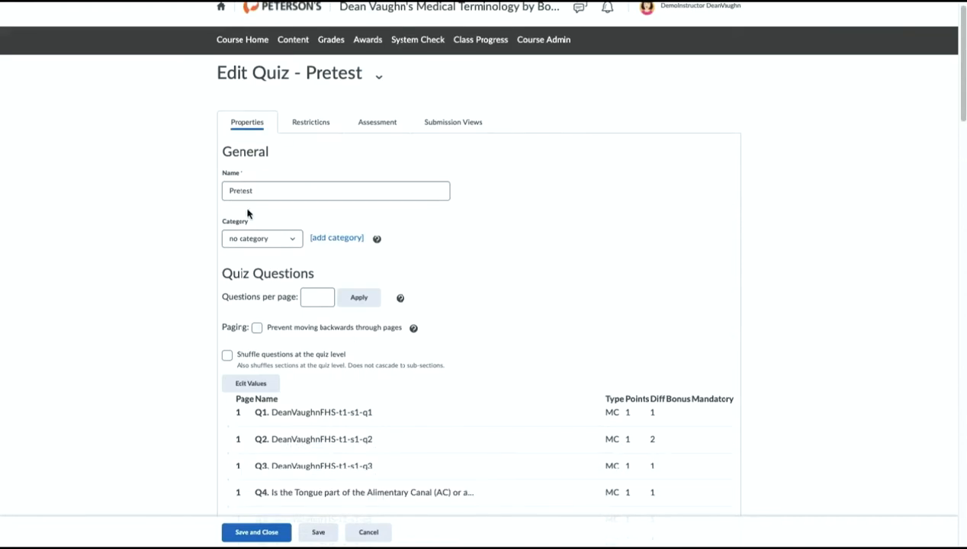
Step: Open the Pretest quiz's restrictions and review the visibility, due date, availability, release condition and password settings
{"action": "left_click", "coordinate": [301, 124]}
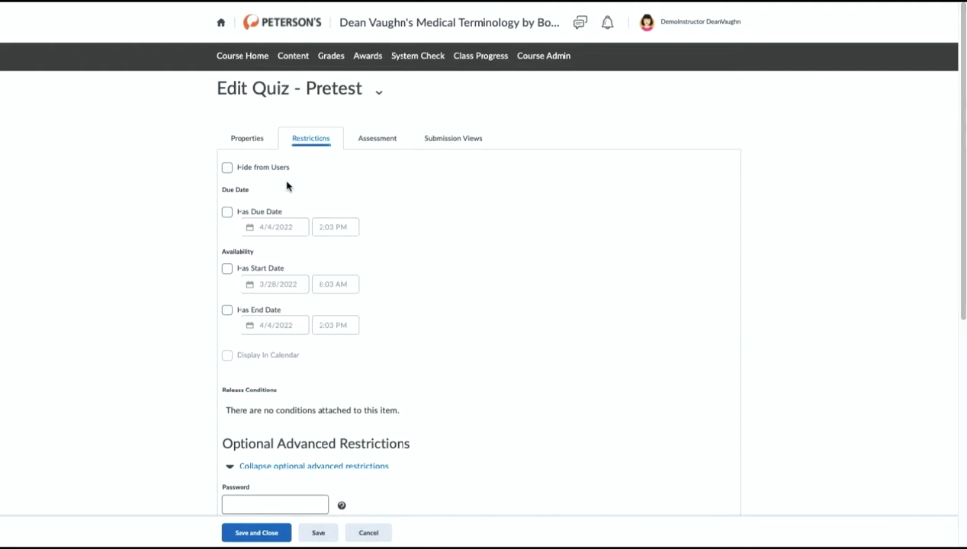
{"action": "scroll", "coordinate": [286, 187], "scroll_direction": "down", "scroll_amount": 1}
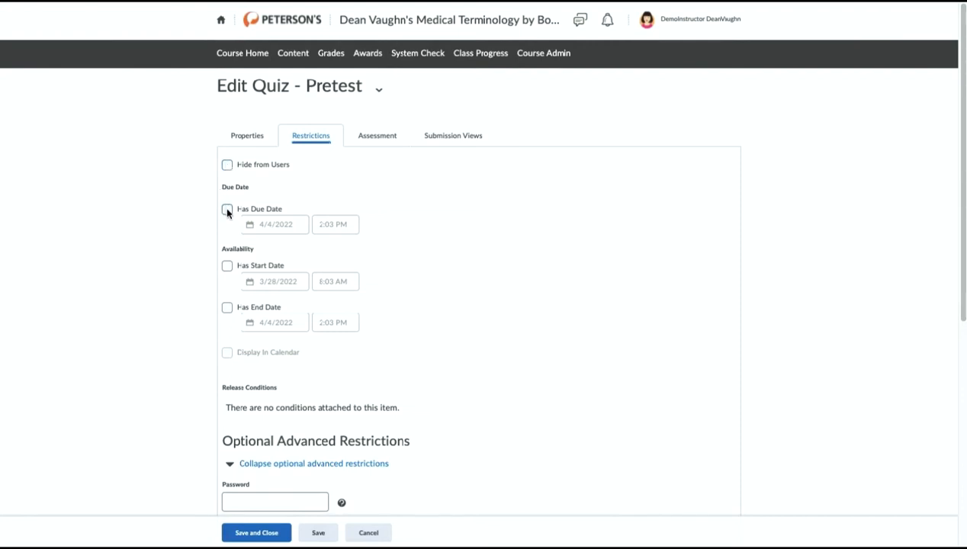
{"action": "scroll", "coordinate": [226, 222], "scroll_direction": "down", "scroll_amount": 1}
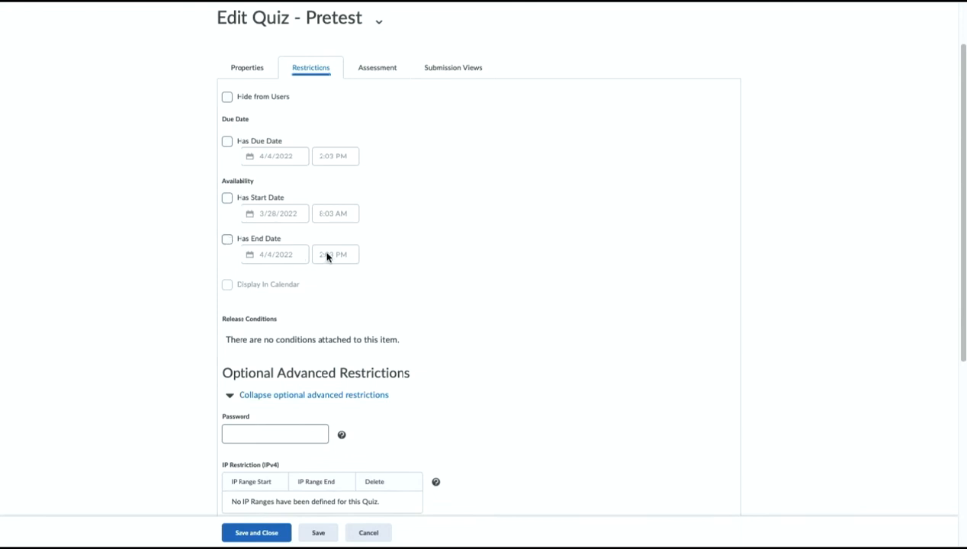
{"action": "scroll", "coordinate": [231, 255], "scroll_direction": "down", "scroll_amount": 2}
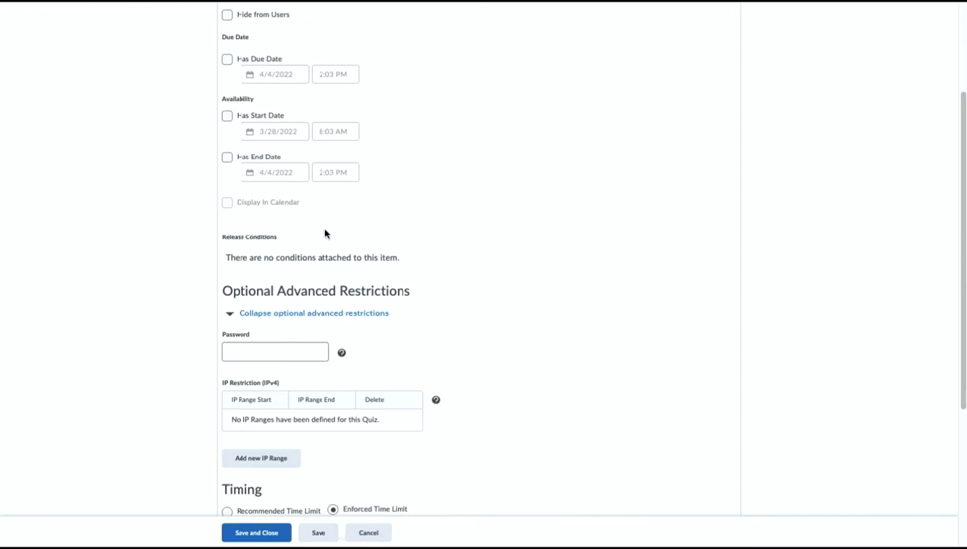
{"action": "scroll", "coordinate": [325, 233], "scroll_direction": "down", "scroll_amount": 2}
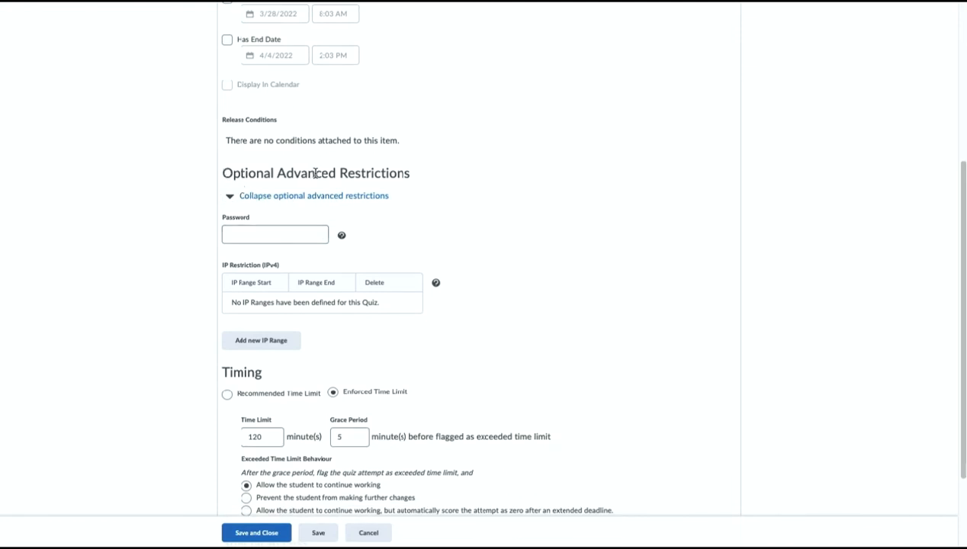
{"action": "scroll", "coordinate": [401, 216], "scroll_direction": "down", "scroll_amount": 1}
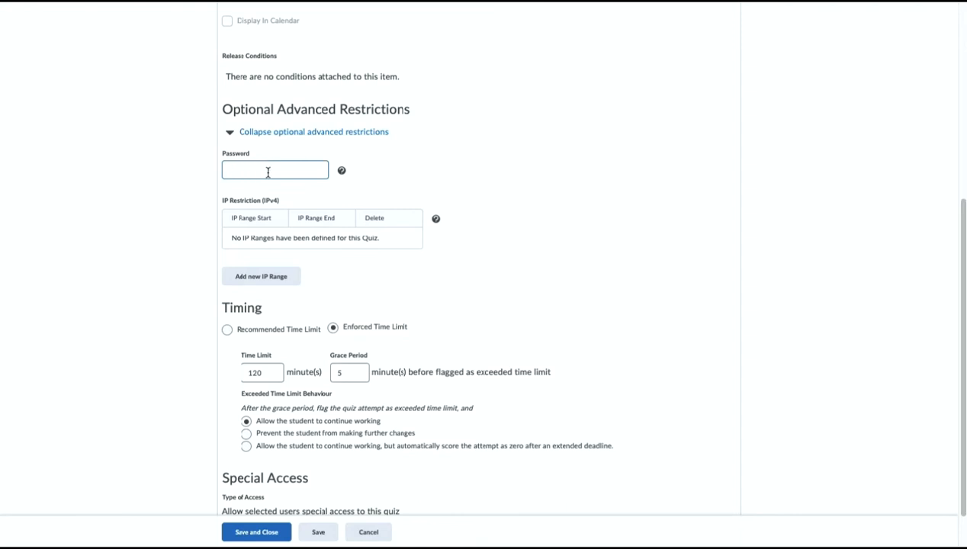
{"action": "scroll", "coordinate": [257, 192], "scroll_direction": "down", "scroll_amount": 1}
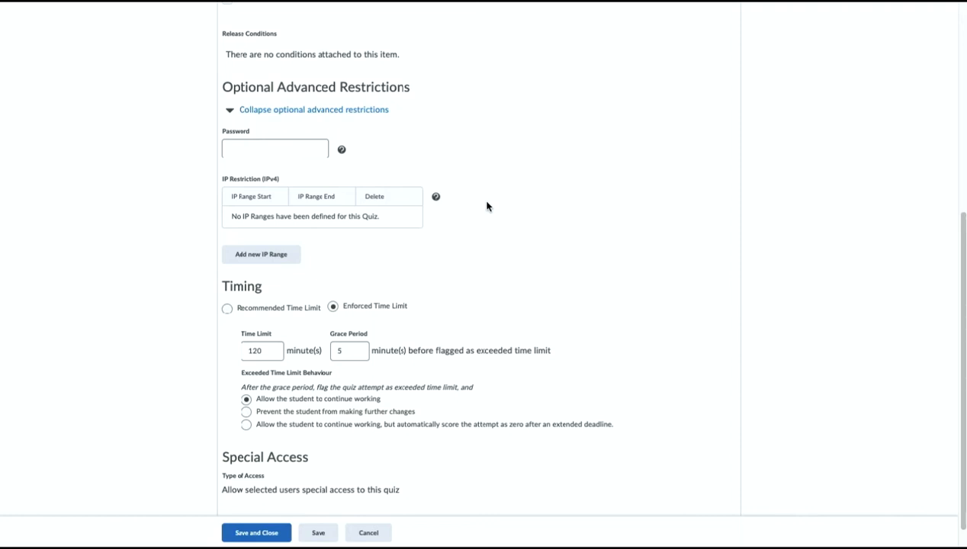
Step: Add a new IP range to the quiz's IP restriction with the start address 111.222.333.444
{"action": "left_click", "coordinate": [268, 260]}
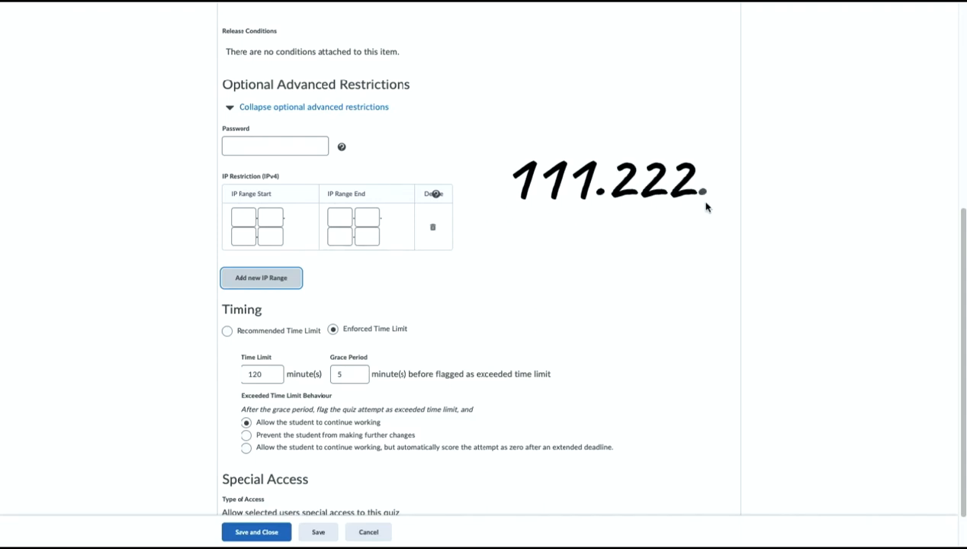
{"action": "left_click", "coordinate": [241, 219]}
{"action": "type", "text": "111"}
{"action": "type", "text": "222"}
{"action": "type", "text": "333"}
{"action": "key", "text": "Tab"}
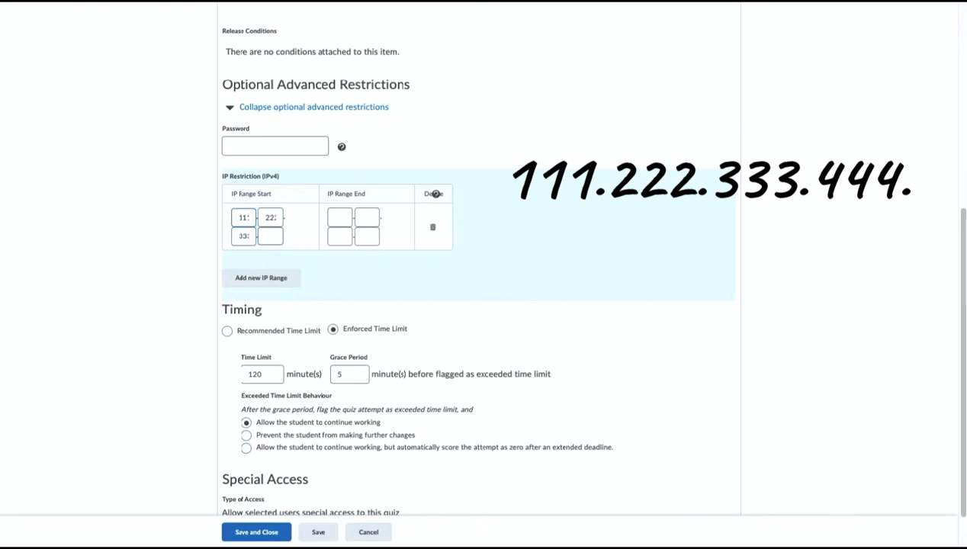
{"action": "type", "text": "444"}
Step: Set the end address of the new IP range to 111.222.333.444
{"action": "left_click", "coordinate": [336, 217]}
{"action": "type", "text": "111"}
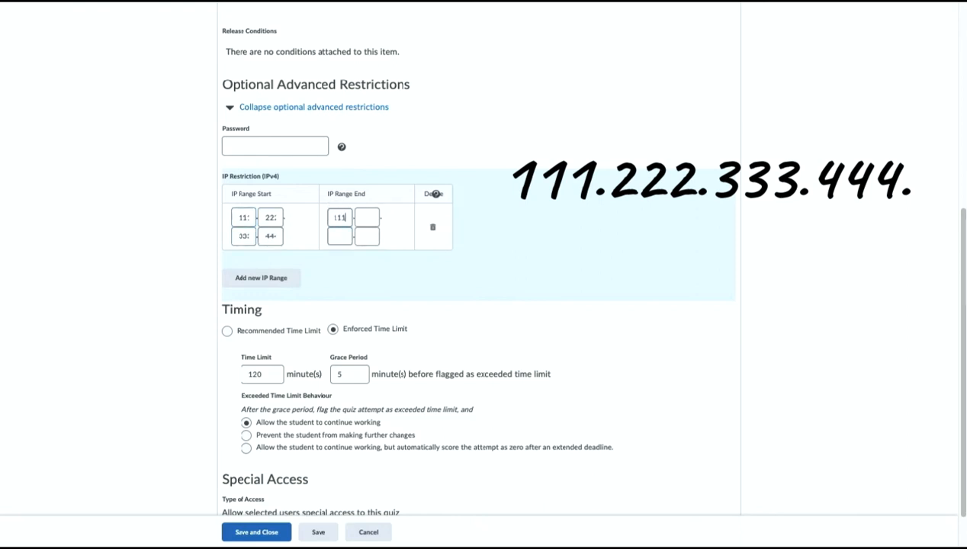
{"action": "key", "text": "Tab"}
{"action": "type", "text": "222"}
{"action": "key", "text": "Tab"}
{"action": "type", "text": "33"}
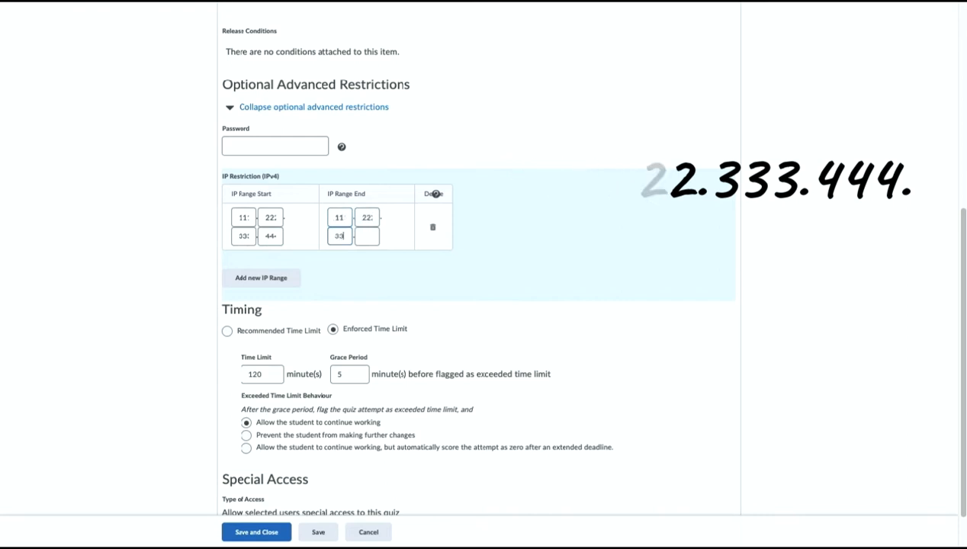
{"action": "type", "text": "3"}
{"action": "key", "text": "Tab"}
{"action": "type", "text": "444"}
{"action": "left_click", "coordinate": [593, 259]}
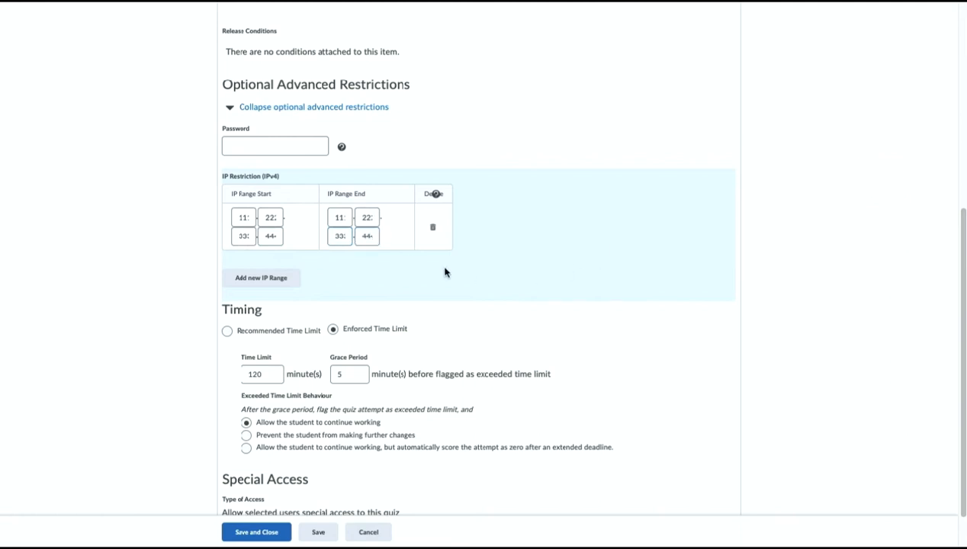
Step: Delete the IP range from the quiz's IP restriction
{"action": "scroll", "coordinate": [425, 293], "scroll_direction": "down", "scroll_amount": 1}
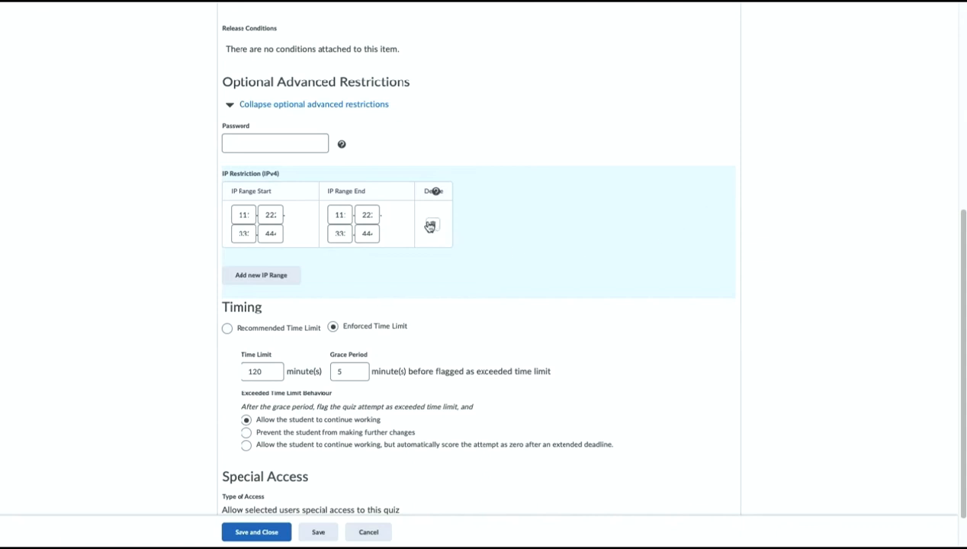
{"action": "left_click", "coordinate": [432, 227]}
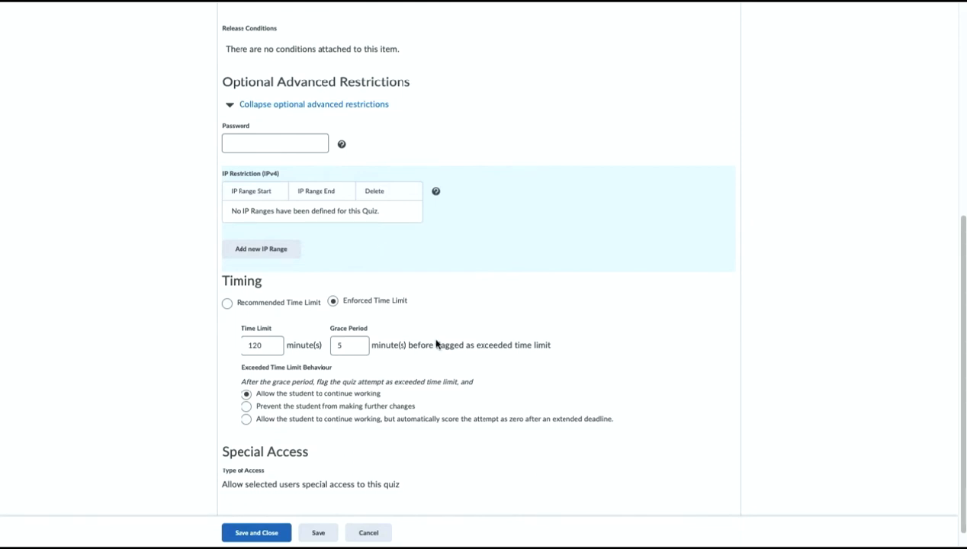
Step: Switch the quiz timing to Recommended Time Limit and back to Enforced Time Limit
{"action": "scroll", "coordinate": [436, 345], "scroll_direction": "down", "scroll_amount": 1}
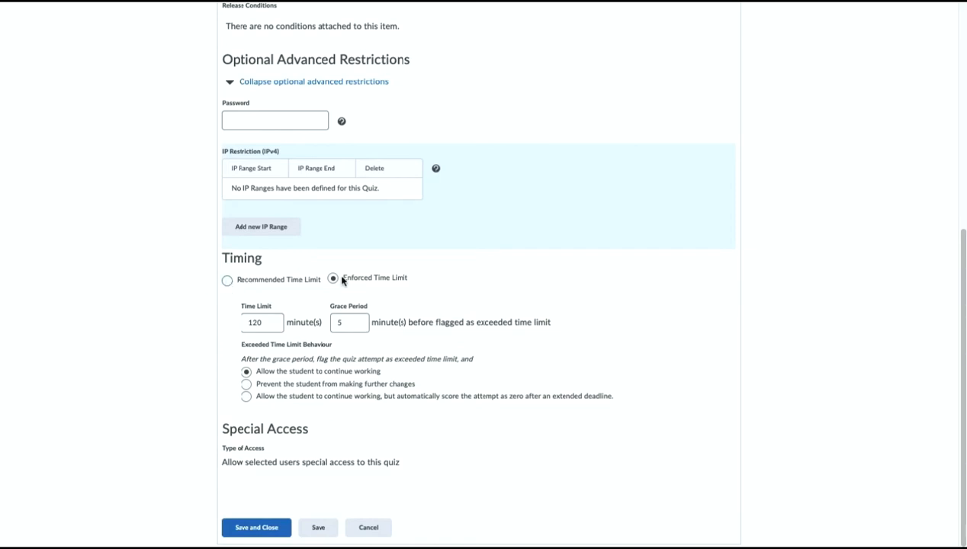
{"action": "left_click", "coordinate": [228, 280]}
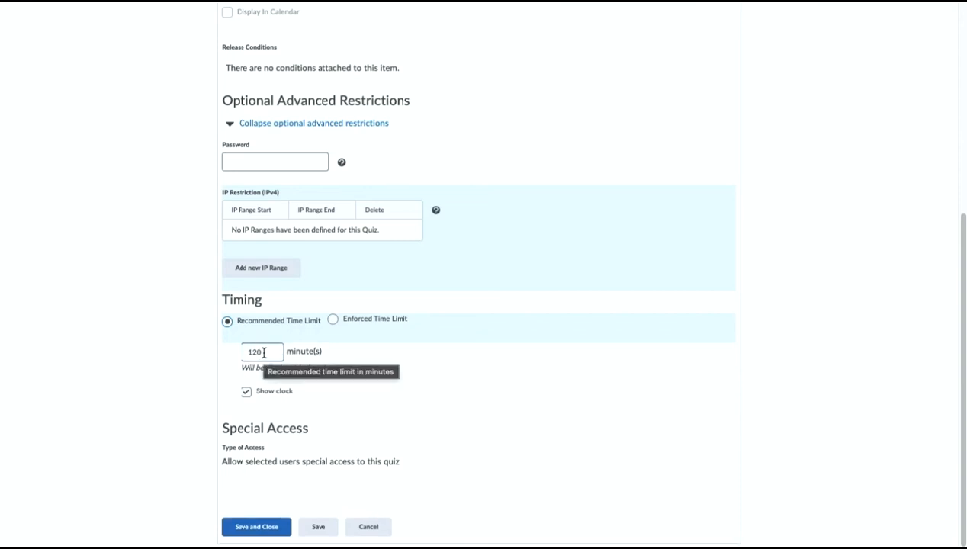
{"action": "left_click", "coordinate": [333, 319]}
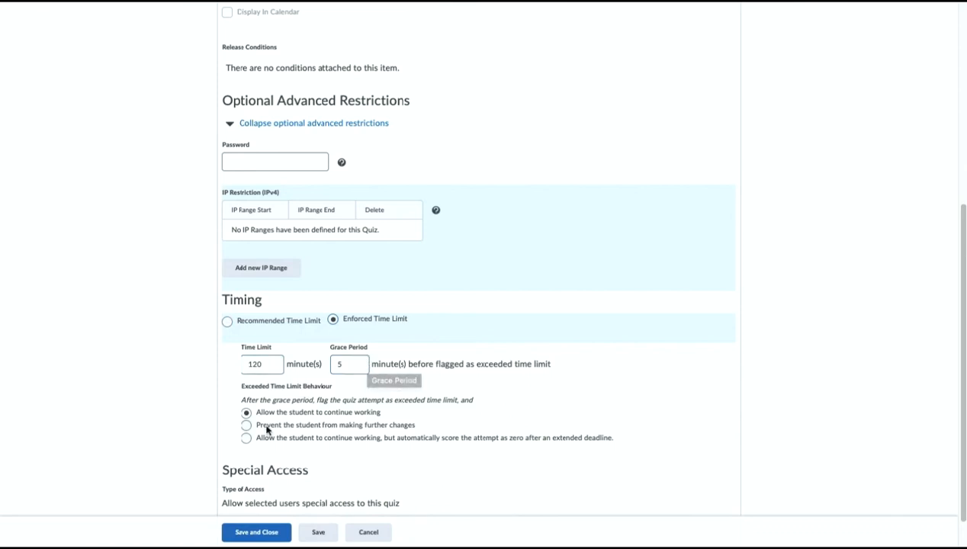
Step: Review the exceeded time limit behaviour options and the other restriction settings of the quiz
{"action": "scroll", "coordinate": [267, 410], "scroll_direction": "down", "scroll_amount": 1}
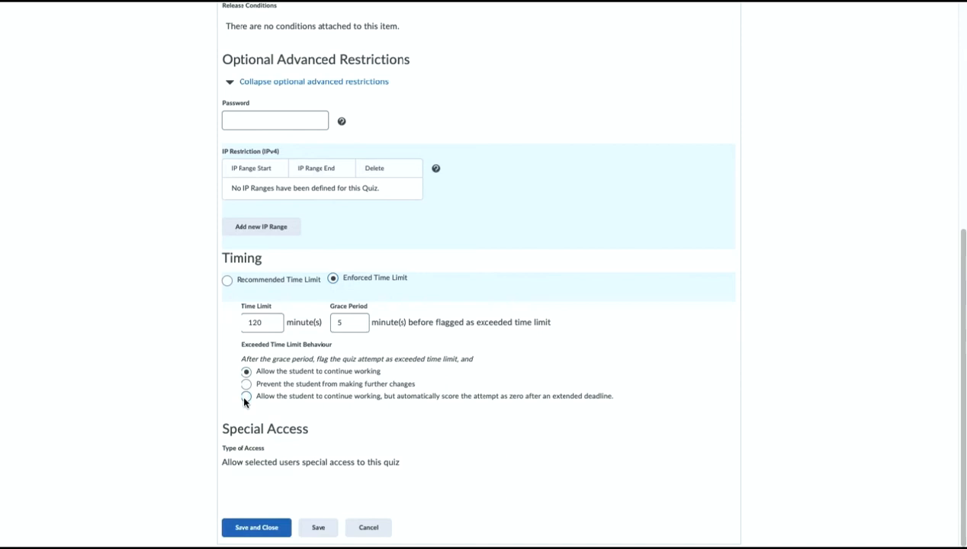
{"action": "scroll", "coordinate": [322, 485], "scroll_direction": "up", "scroll_amount": 1}
{"action": "scroll", "coordinate": [324, 485], "scroll_direction": "up", "scroll_amount": 3}
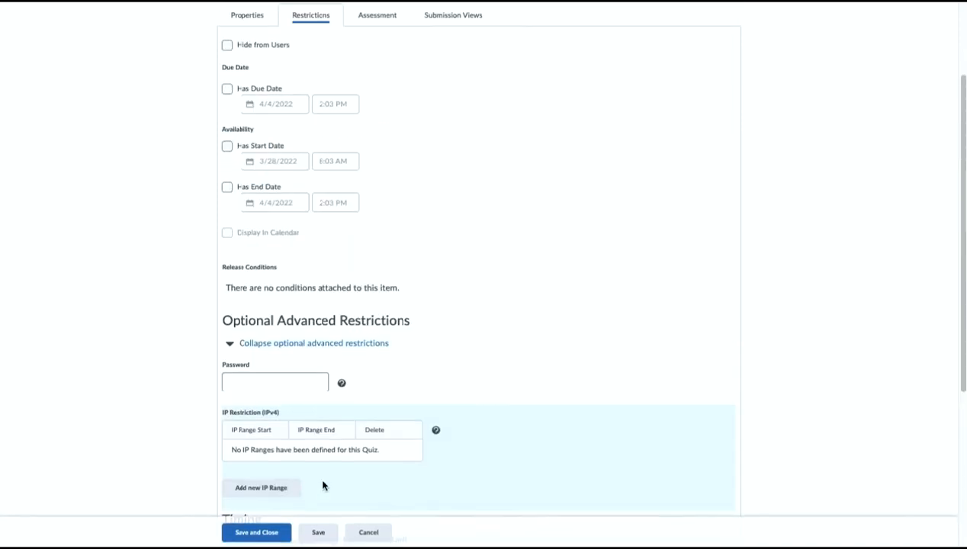
{"action": "scroll", "coordinate": [323, 484], "scroll_direction": "down", "scroll_amount": 4}
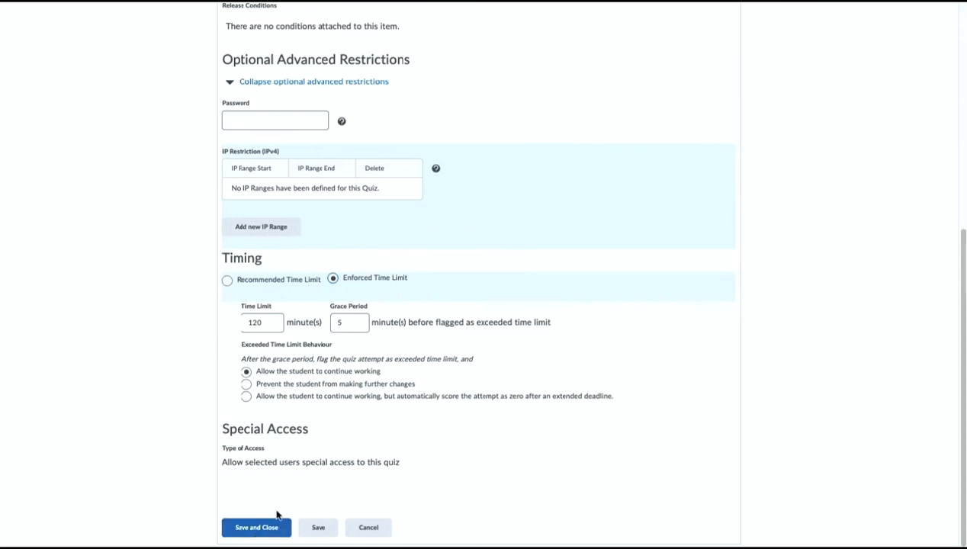
Step: Open the Pretest quiz's assessment settings and review the automatic publishing and grade book synchronization options
{"action": "scroll", "coordinate": [277, 515], "scroll_direction": "up", "scroll_amount": 5}
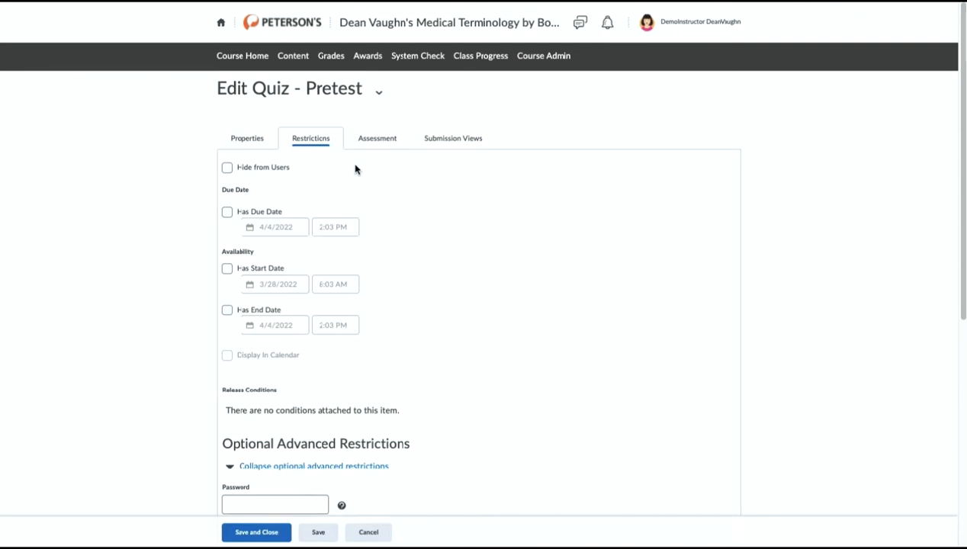
{"action": "left_click", "coordinate": [374, 148]}
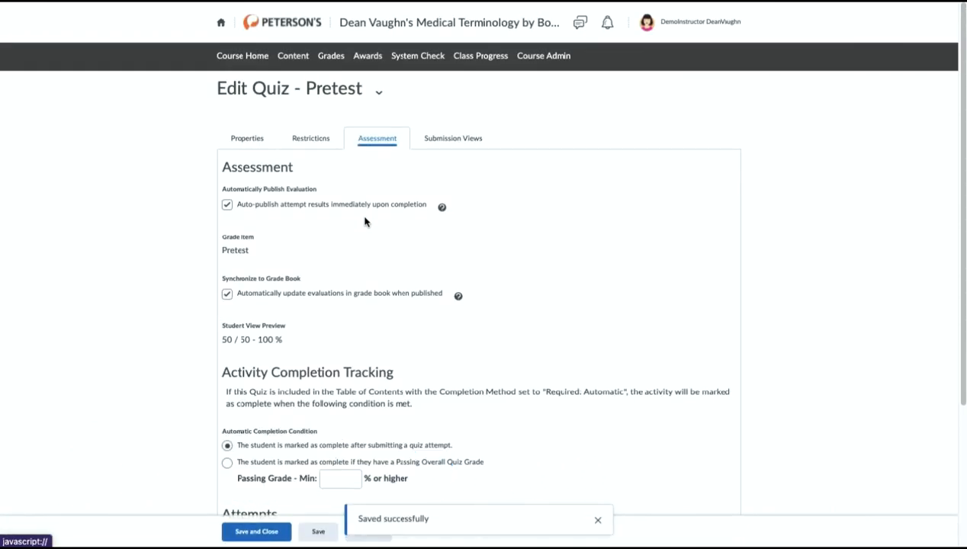
{"action": "scroll", "coordinate": [365, 221], "scroll_direction": "down", "scroll_amount": 1}
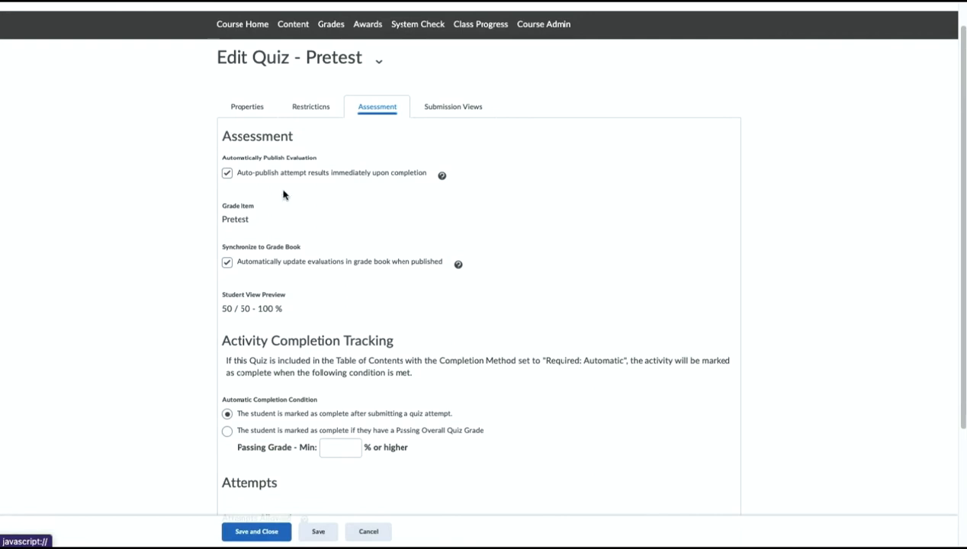
{"action": "scroll", "coordinate": [248, 176], "scroll_direction": "down", "scroll_amount": 1}
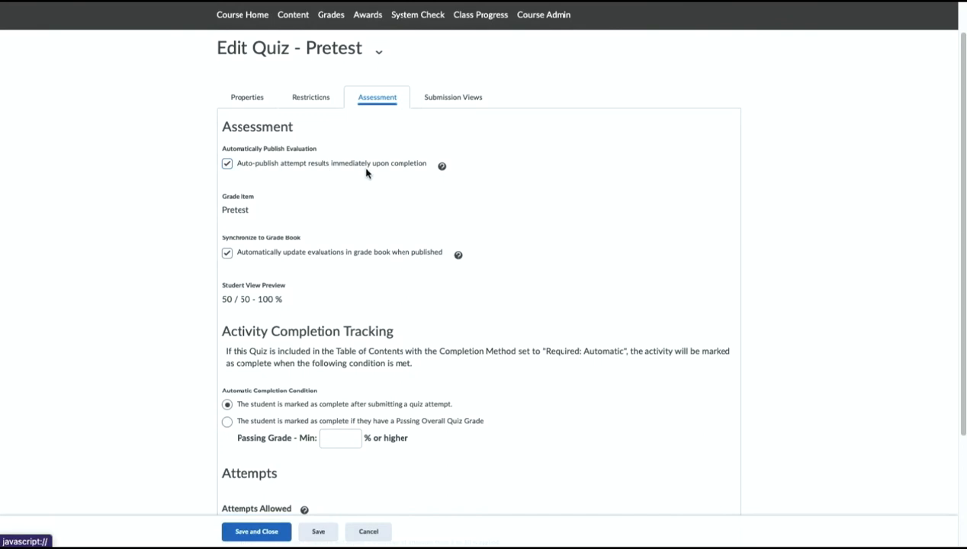
{"action": "scroll", "coordinate": [365, 191], "scroll_direction": "down", "scroll_amount": 1}
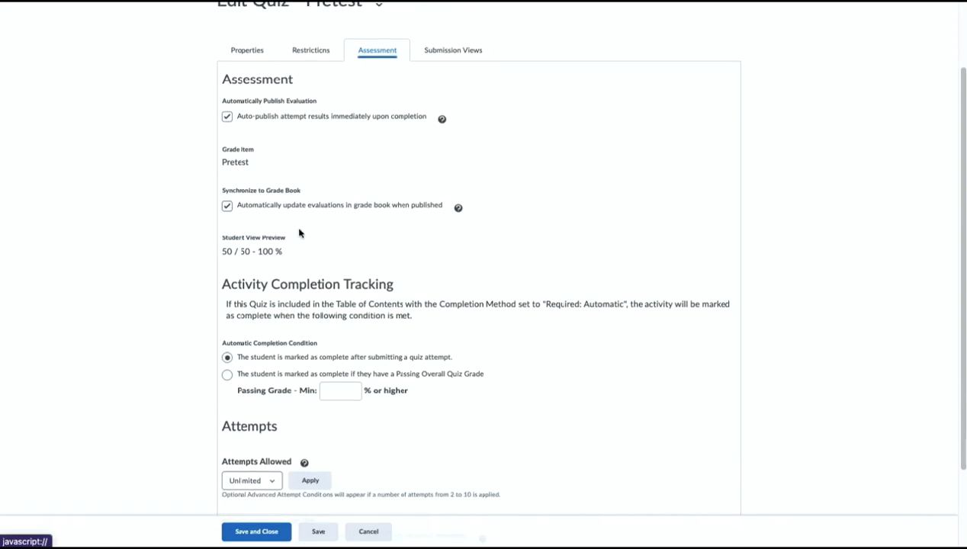
{"action": "left_click", "coordinate": [227, 206]}
{"action": "scroll", "coordinate": [275, 220], "scroll_direction": "down", "scroll_amount": 1}
{"action": "scroll", "coordinate": [298, 232], "scroll_direction": "down", "scroll_amount": 1}
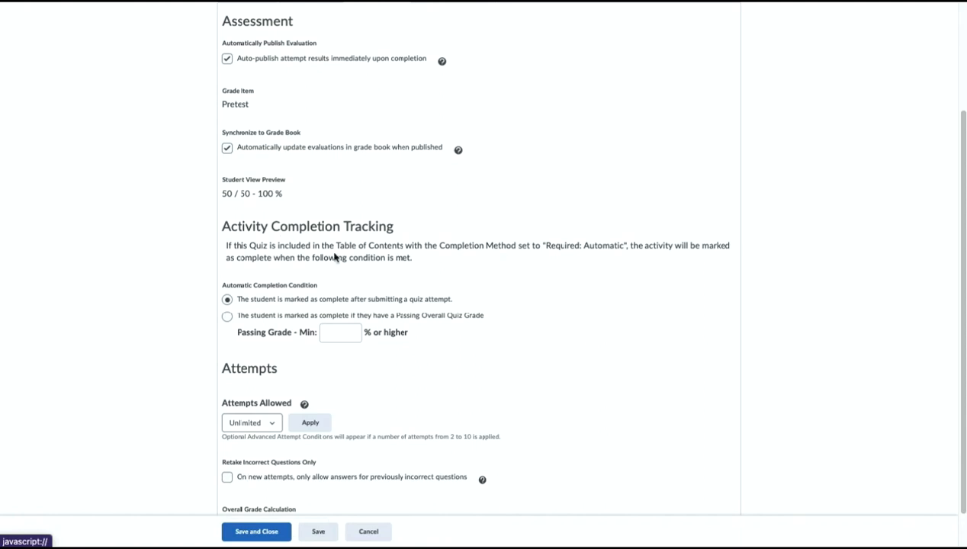
Step: Examine the automatic completion conditions under Activity Completion Tracking, highlighting the one for submitting a quiz attempt
{"action": "scroll", "coordinate": [336, 255], "scroll_direction": "down", "scroll_amount": 1}
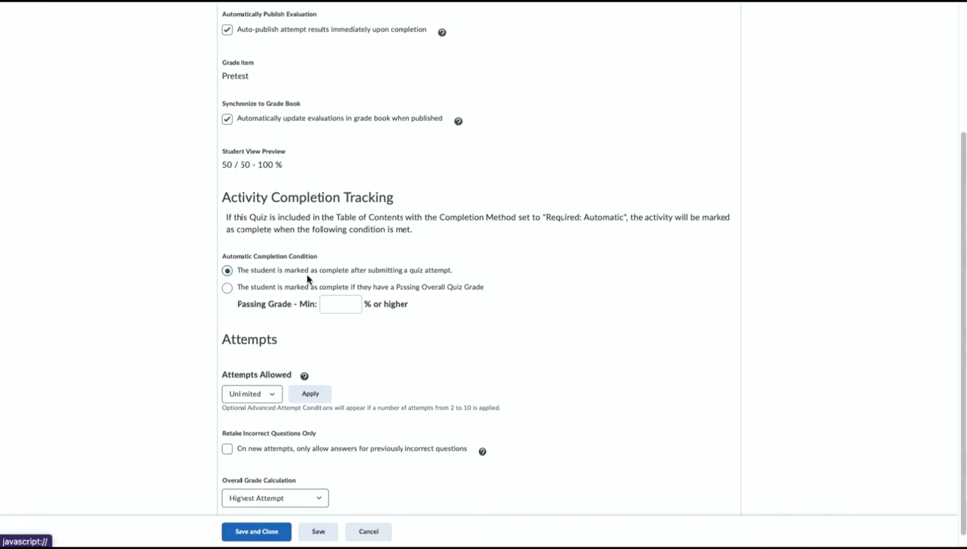
{"action": "left_click_drag", "start_coordinate": [238, 270], "coordinate": [464, 274]}
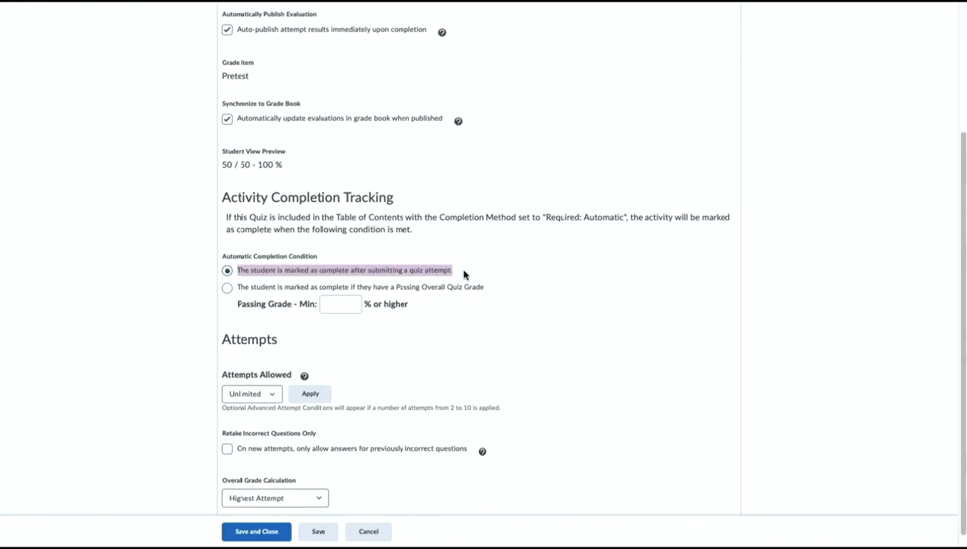
{"action": "left_click", "coordinate": [471, 278]}
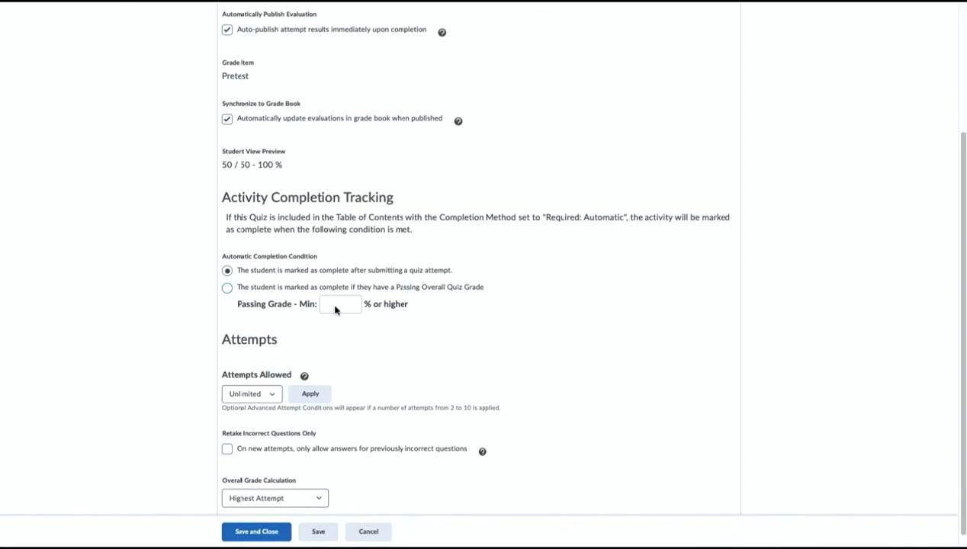
Step: Review the choices for the number of attempts allowed on the quiz without changing the Unlimited setting
{"action": "scroll", "coordinate": [372, 341], "scroll_direction": "down", "scroll_amount": 1}
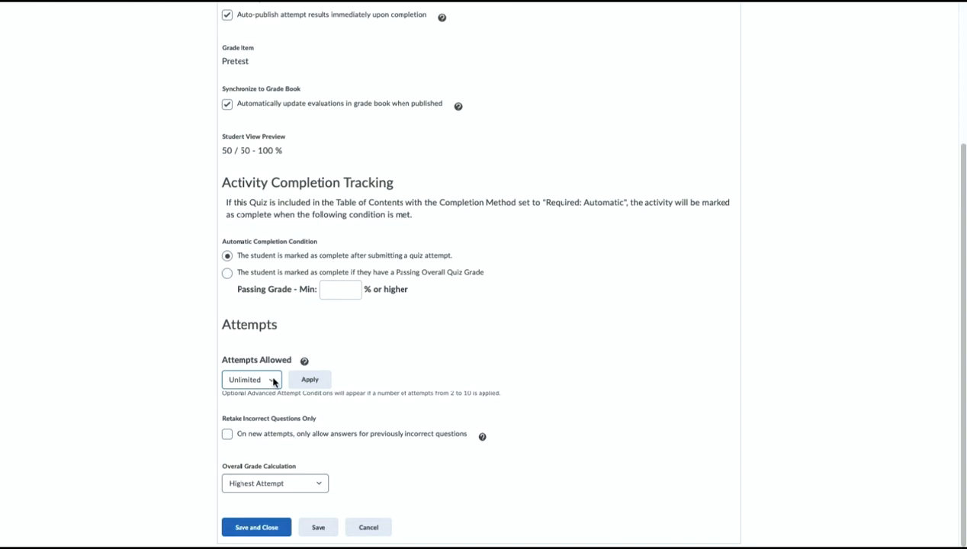
{"action": "left_click", "coordinate": [273, 379]}
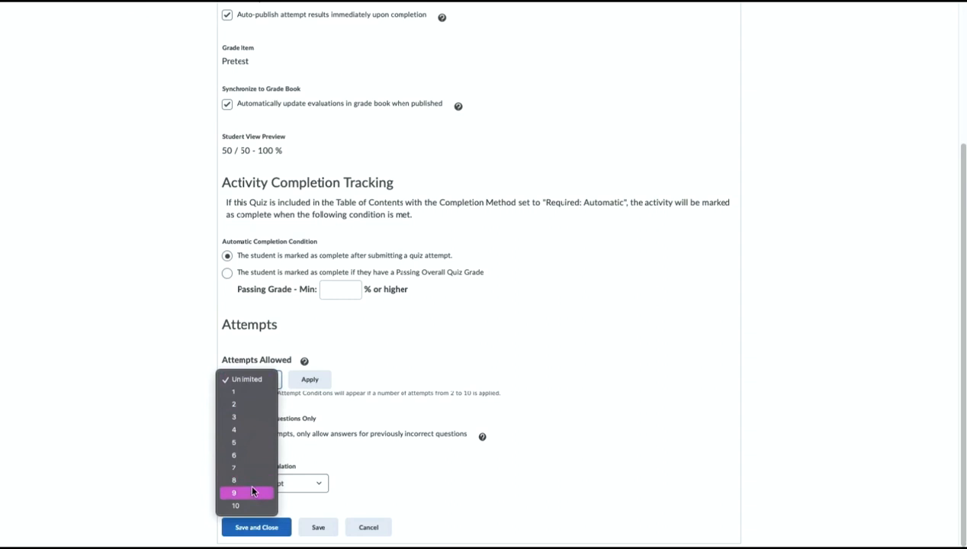
{"action": "left_click", "coordinate": [373, 374]}
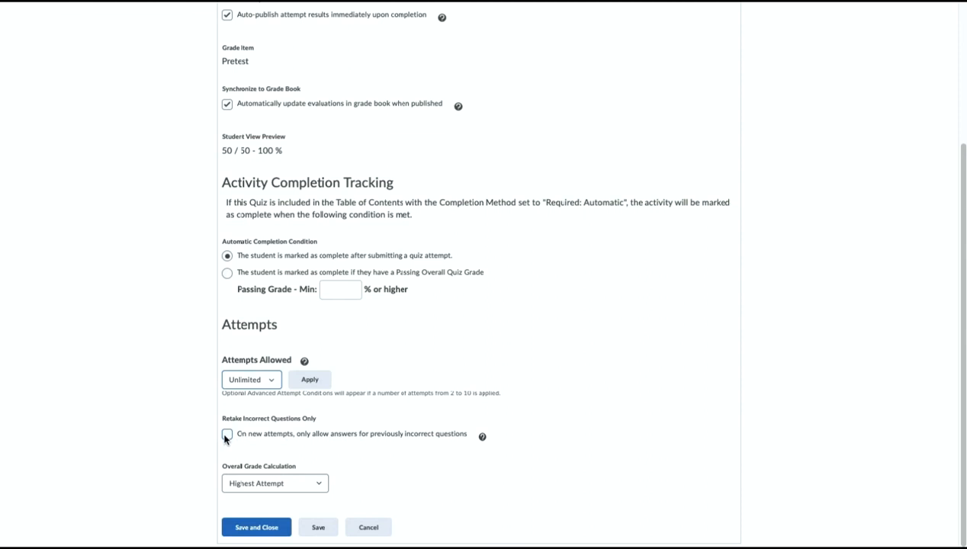
Step: Review the overall grade calculation choices for the quiz and keep Highest Attempt selected
{"action": "left_click", "coordinate": [318, 486]}
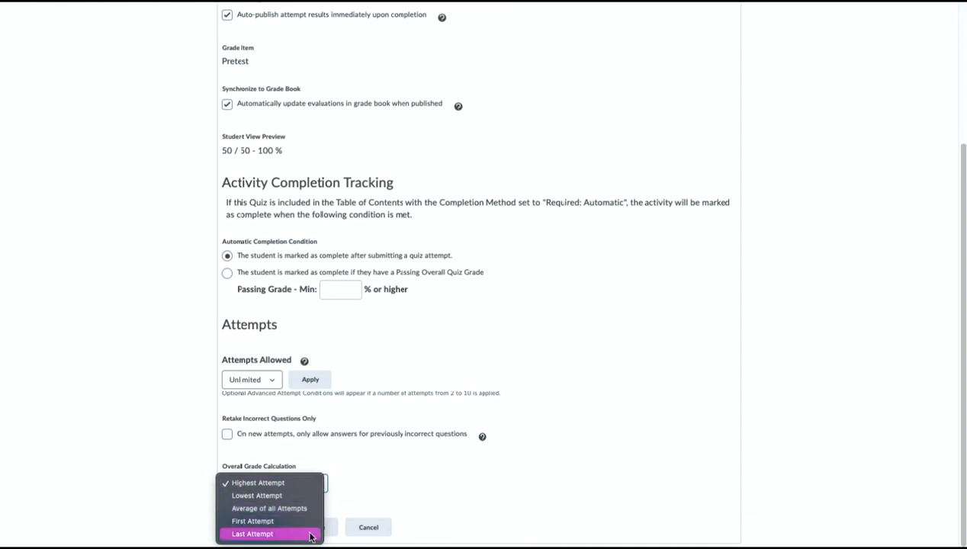
{"action": "left_click", "coordinate": [362, 500]}
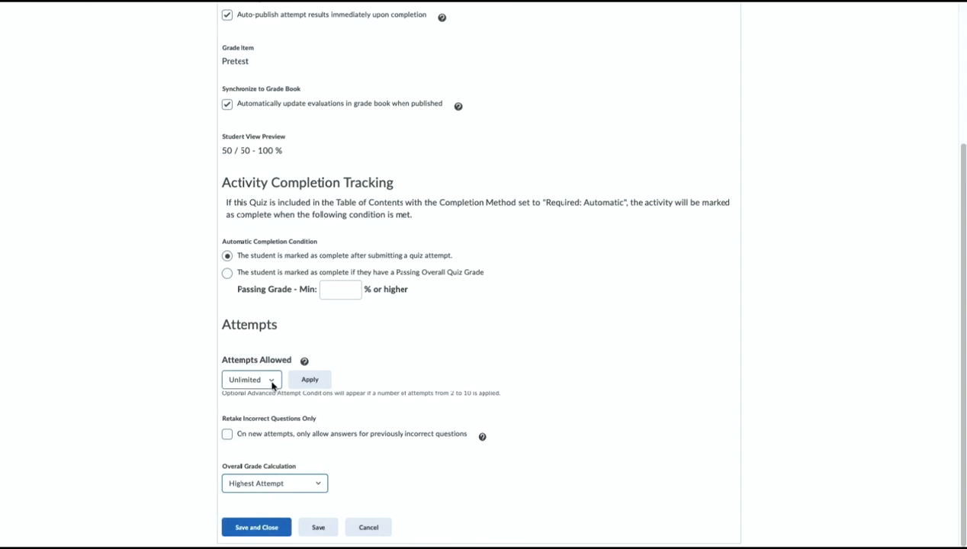
{"action": "left_click", "coordinate": [295, 488]}
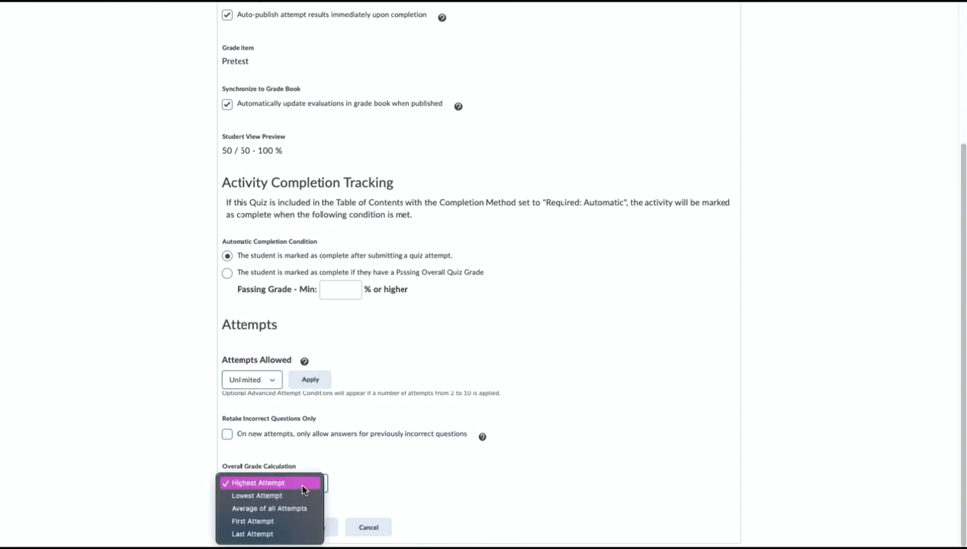
{"action": "left_click", "coordinate": [301, 482]}
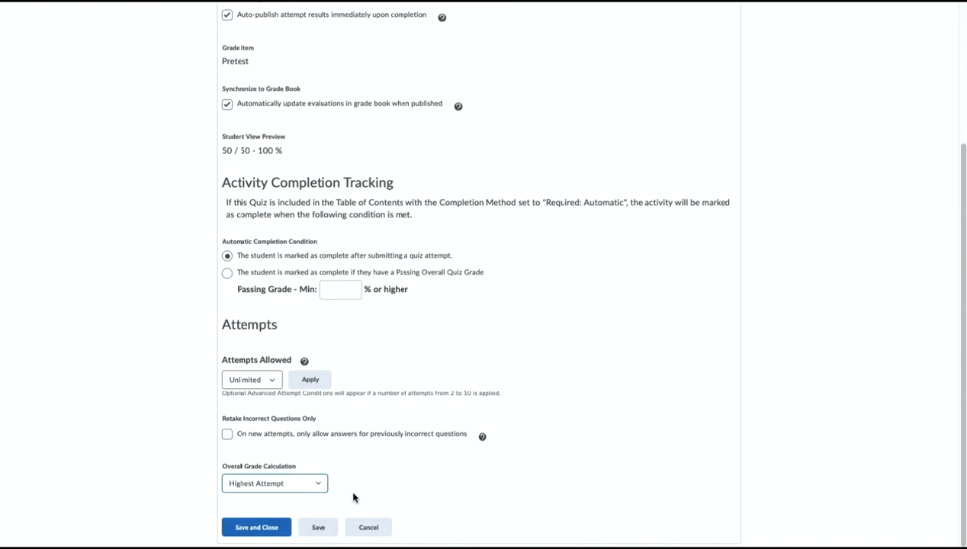
Step: Save and close the Pretest quiz settings, and return to the course home page by way of Course Administration
{"action": "left_click", "coordinate": [263, 531]}
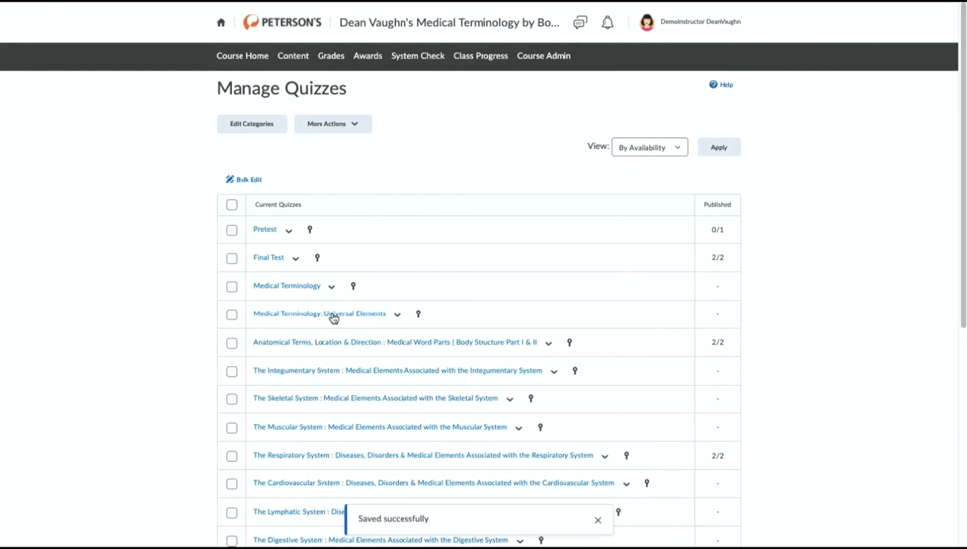
{"action": "left_click", "coordinate": [545, 58]}
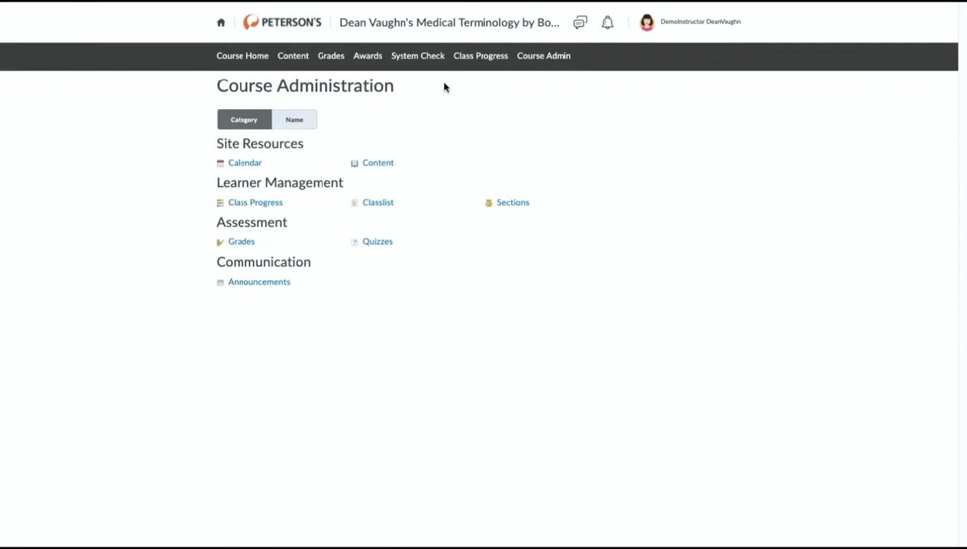
{"action": "left_click", "coordinate": [246, 58]}
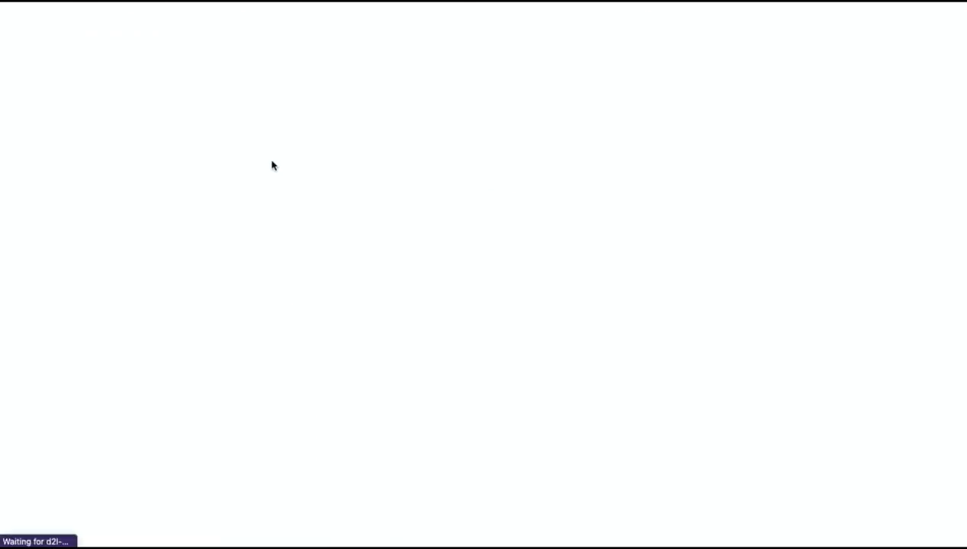